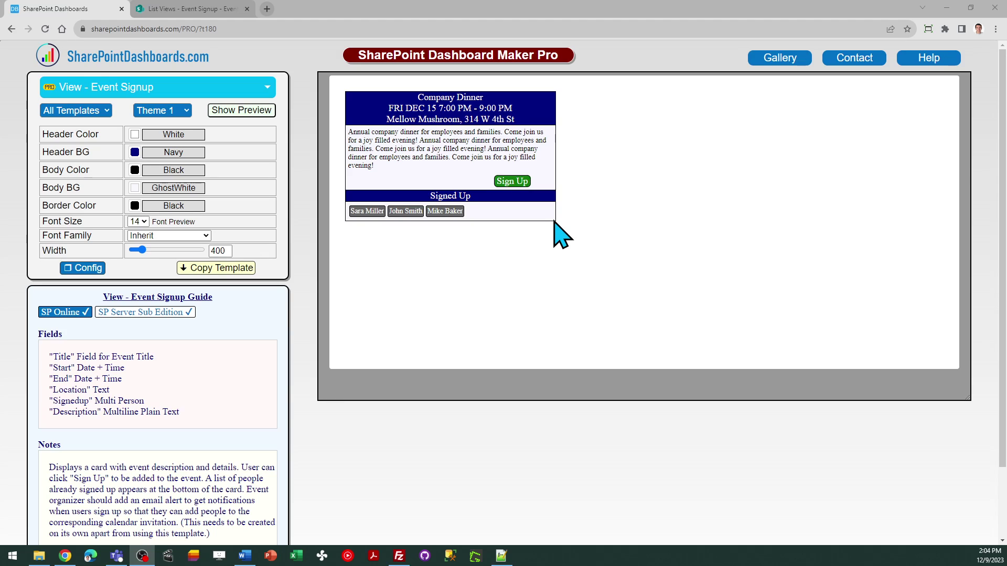
- Test and cancel a preview signup, review the Start, End and Signedup field requirements, and check the Event Signup list
left_click(513, 188)
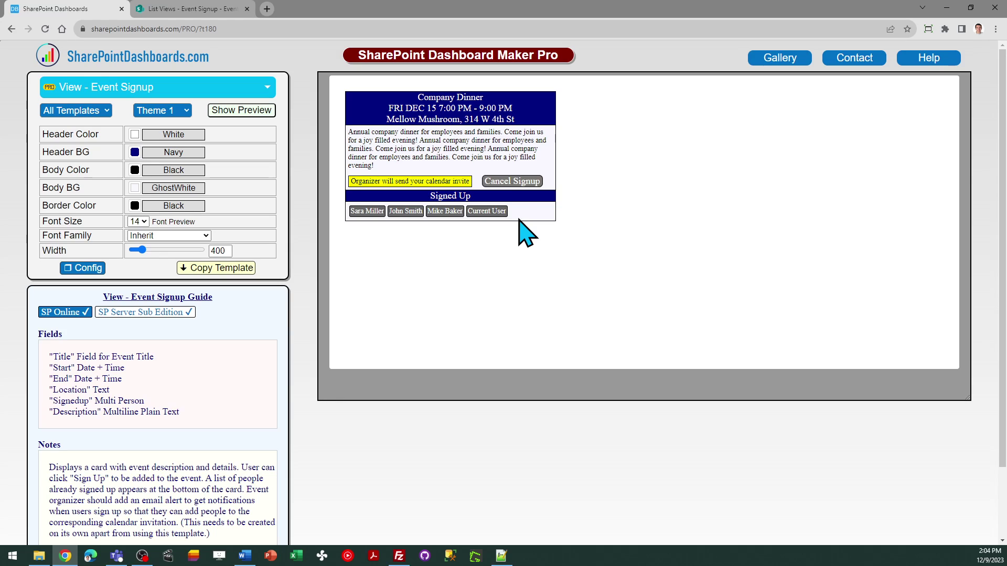
left_click(518, 184)
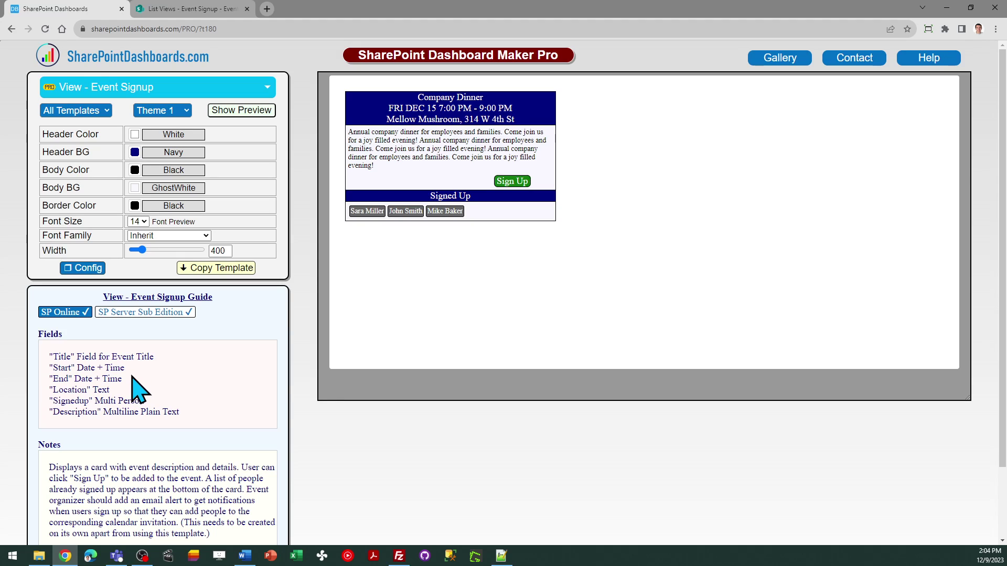
left_click_drag(124, 379, 56, 368)
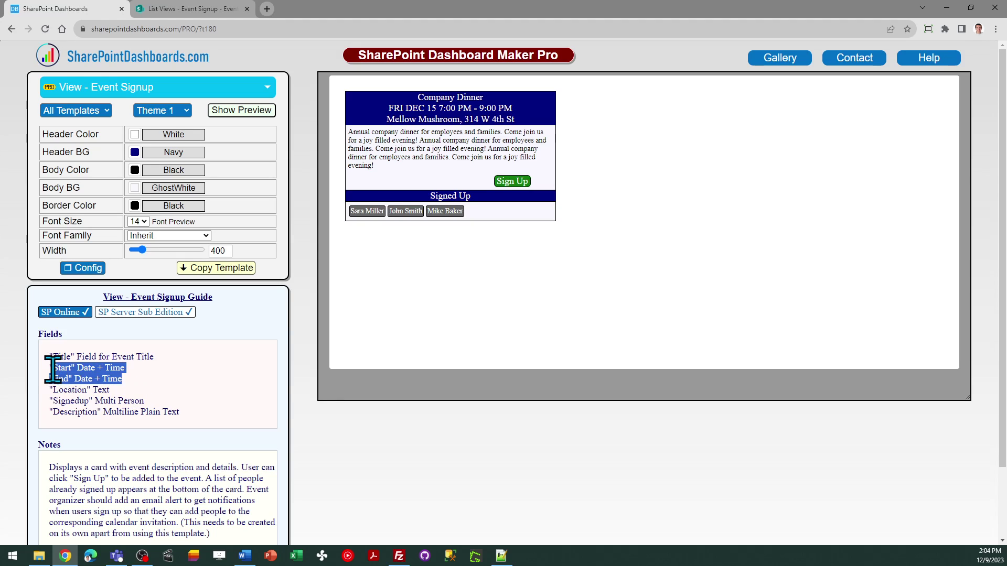
left_click(149, 378)
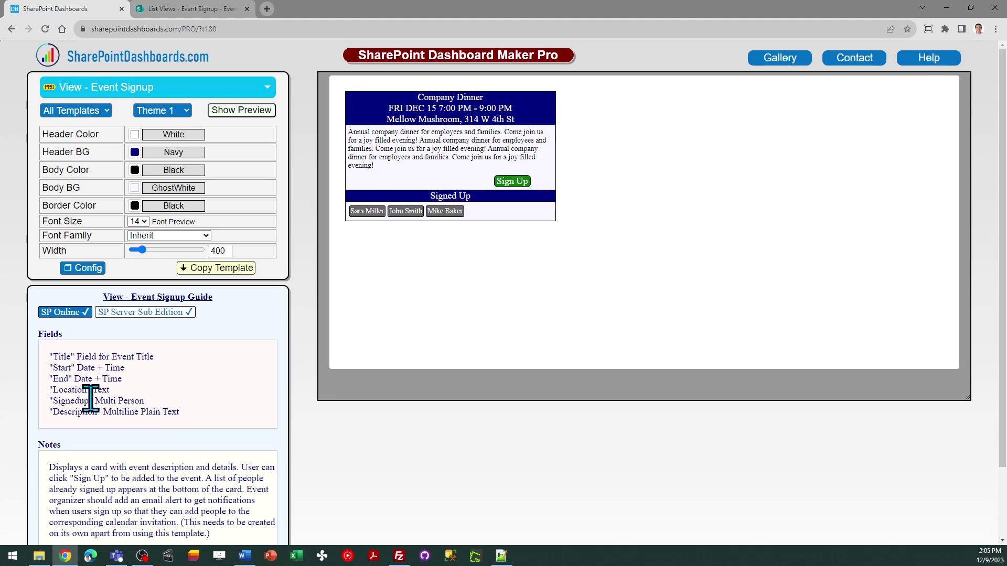
left_click_drag(90, 400, 53, 401)
left_click(171, 392)
left_click(203, 9)
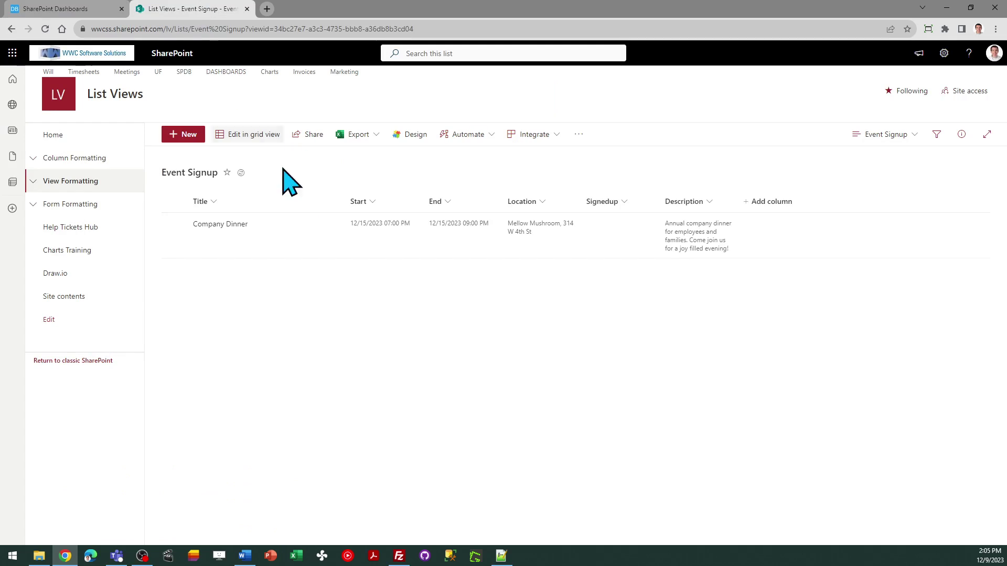
mouse_move(574, 235)
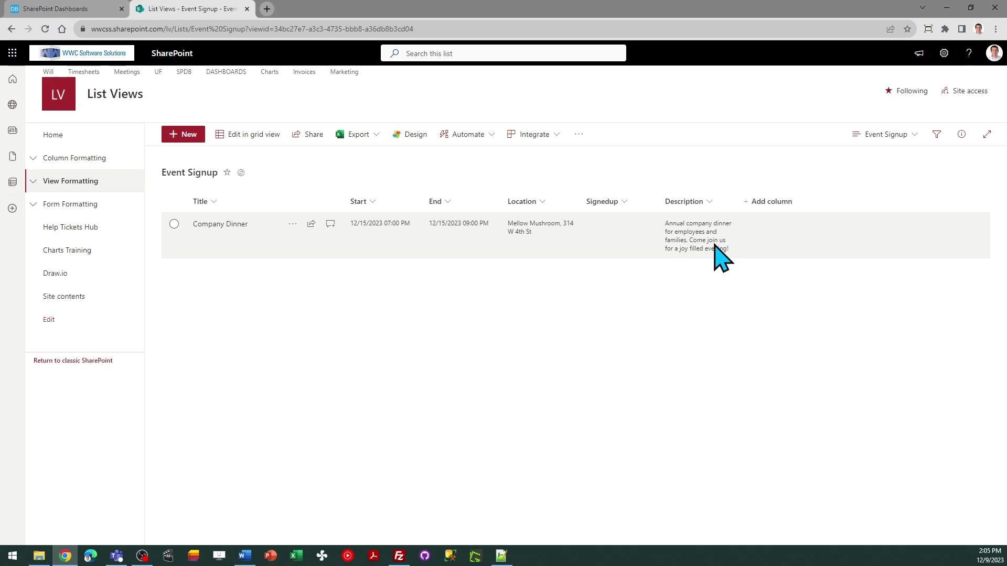
left_click(89, 14)
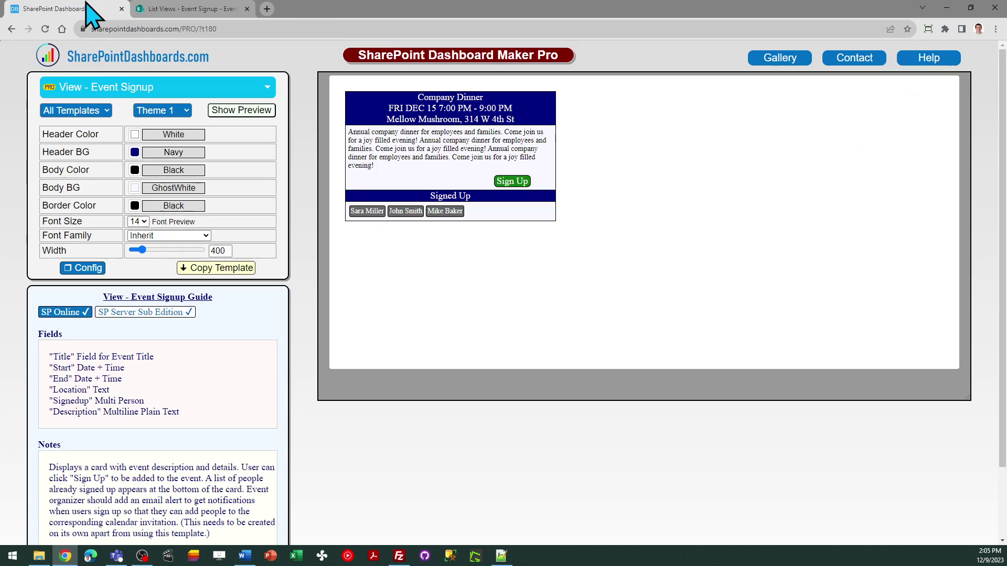
- Preview the card in Theme 2, green Theme 3 and a wider width, then reselect navy Theme 1
left_click(183, 111)
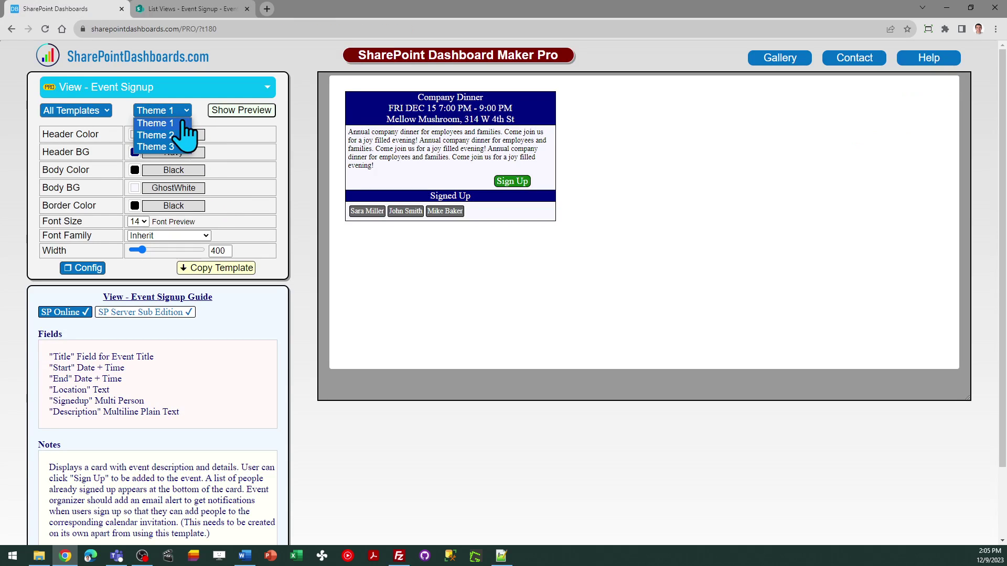
left_click(171, 134)
left_click(179, 114)
left_click(169, 134)
left_click(180, 114)
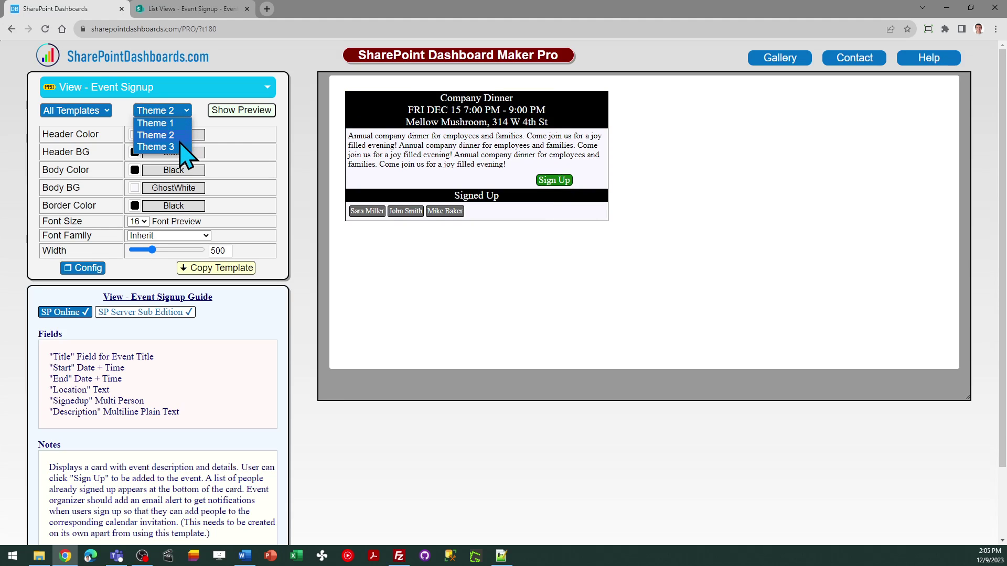
left_click(181, 147)
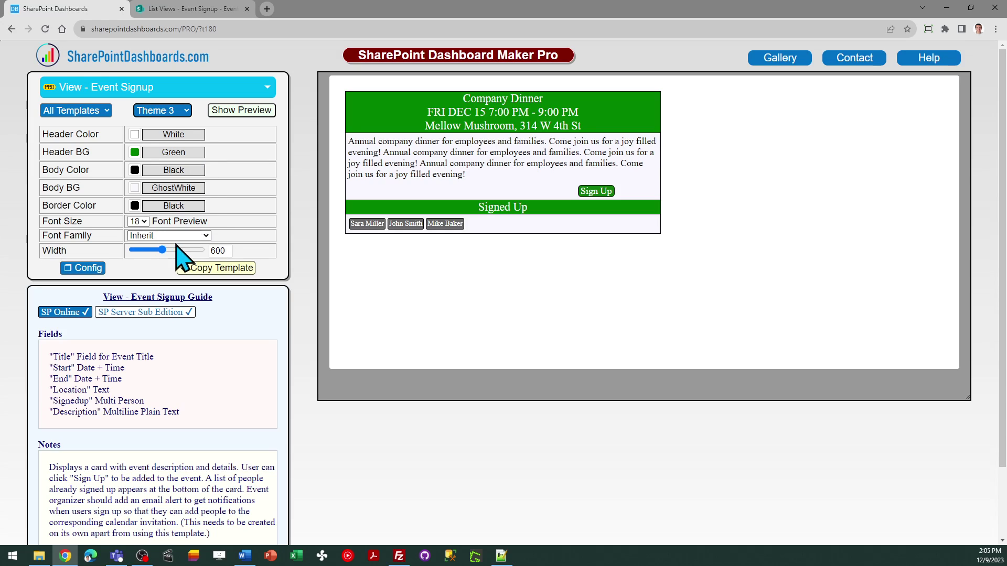
mouse_move(162, 250)
left_mouse_down()
mouse_move(174, 251)
mouse_move(162, 251)
left_mouse_up()
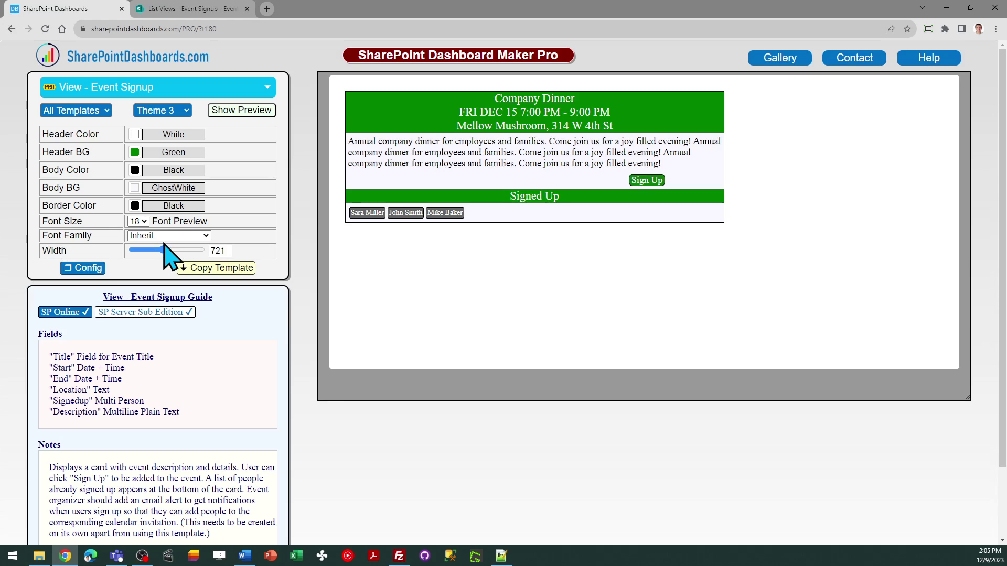
left_click(187, 111)
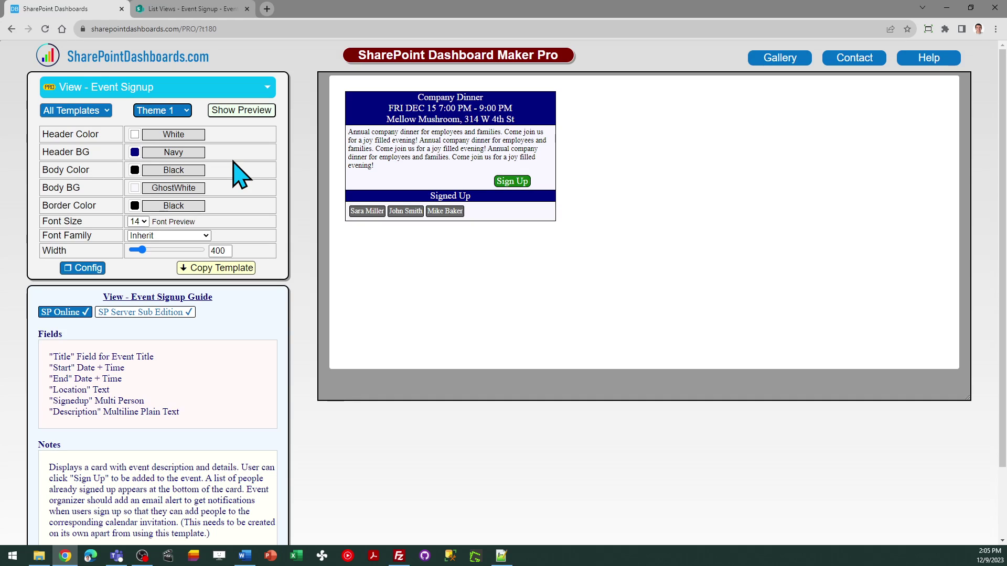
- Copy the Theme 1 event card template and dismiss the paste instructions
left_click(217, 270)
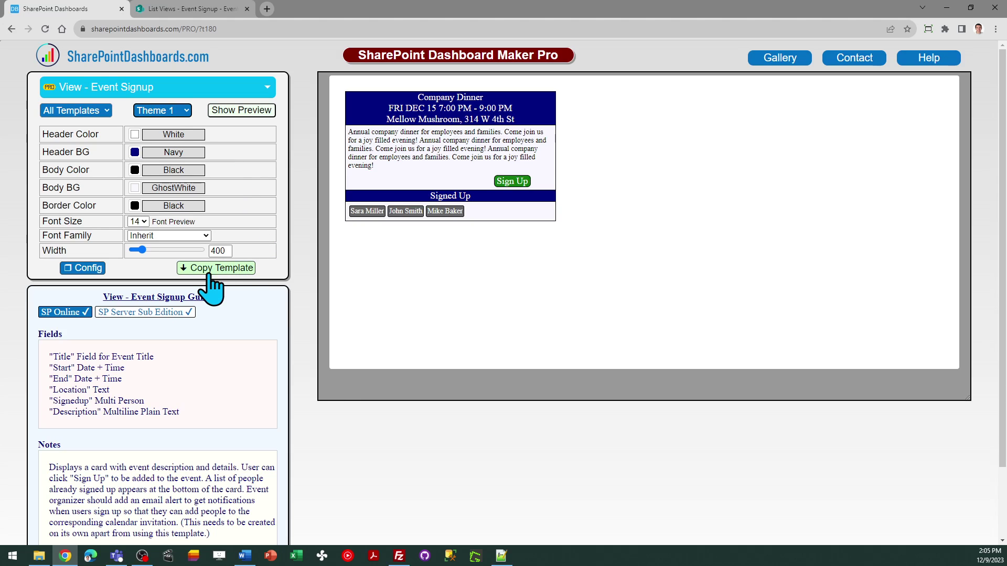
left_click(211, 273)
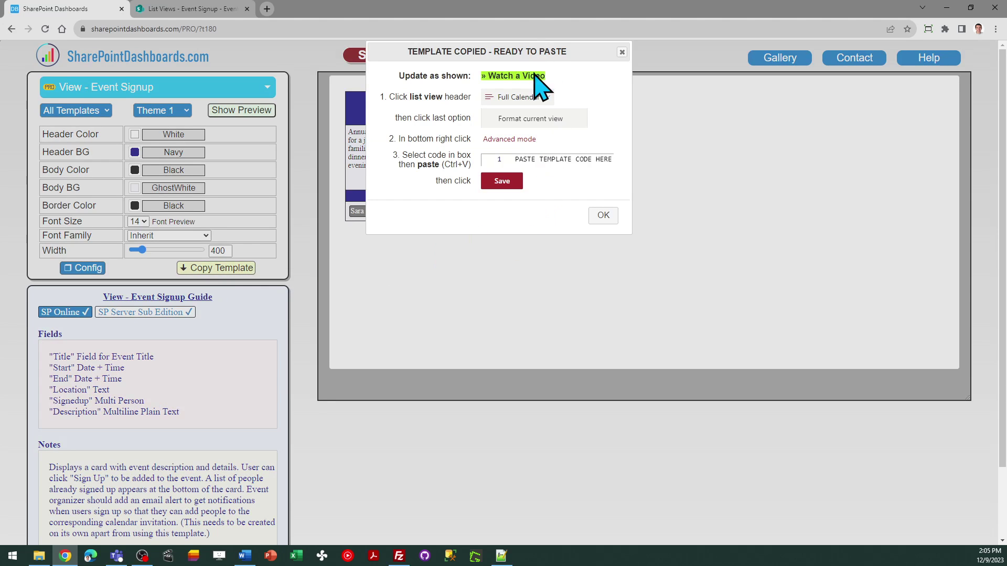
left_click(602, 216)
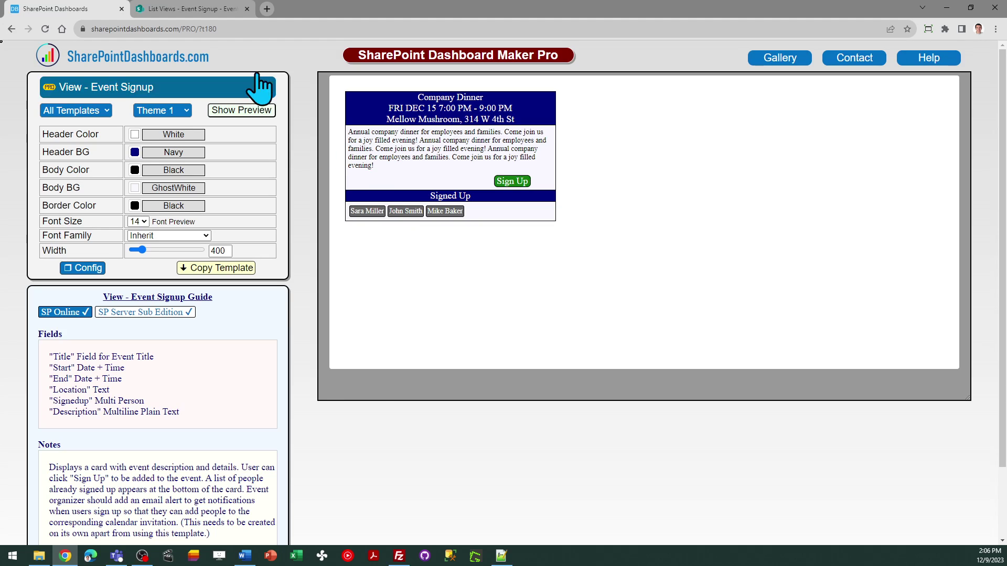
- Replace the Event Signup view's advanced-mode formatting JSON with the copied template and save it
left_click(198, 11)
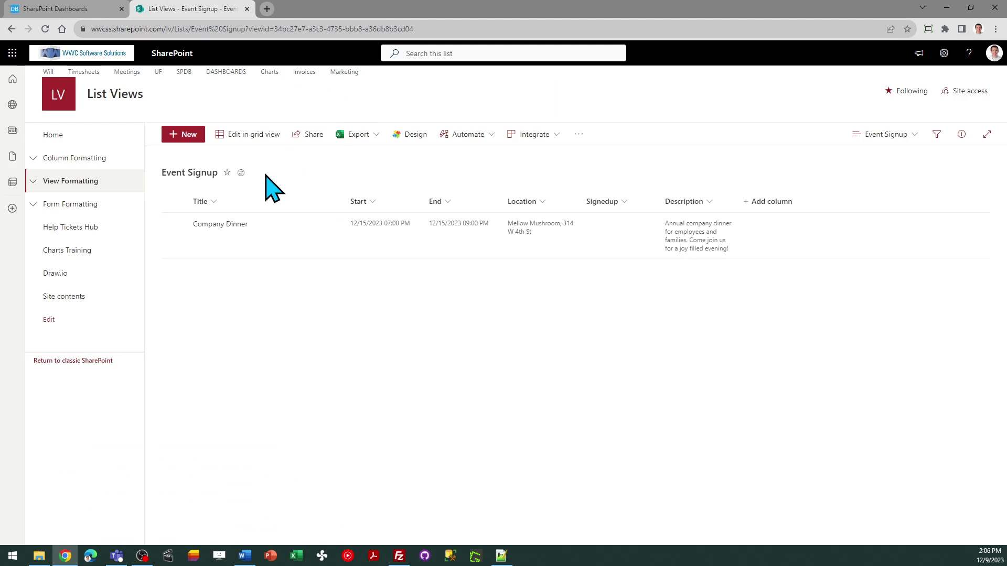
left_click(877, 135)
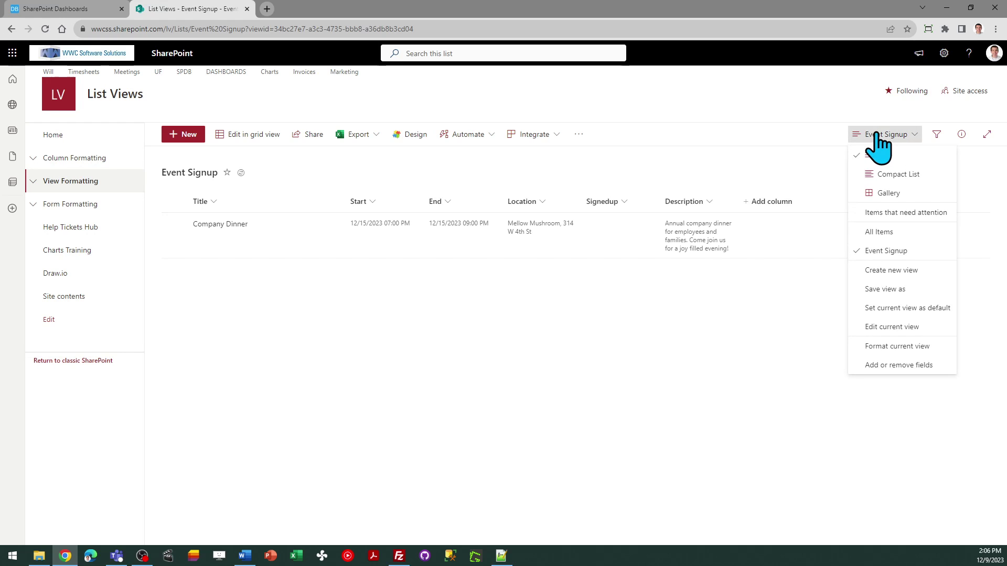
left_click(895, 346)
left_click(757, 505)
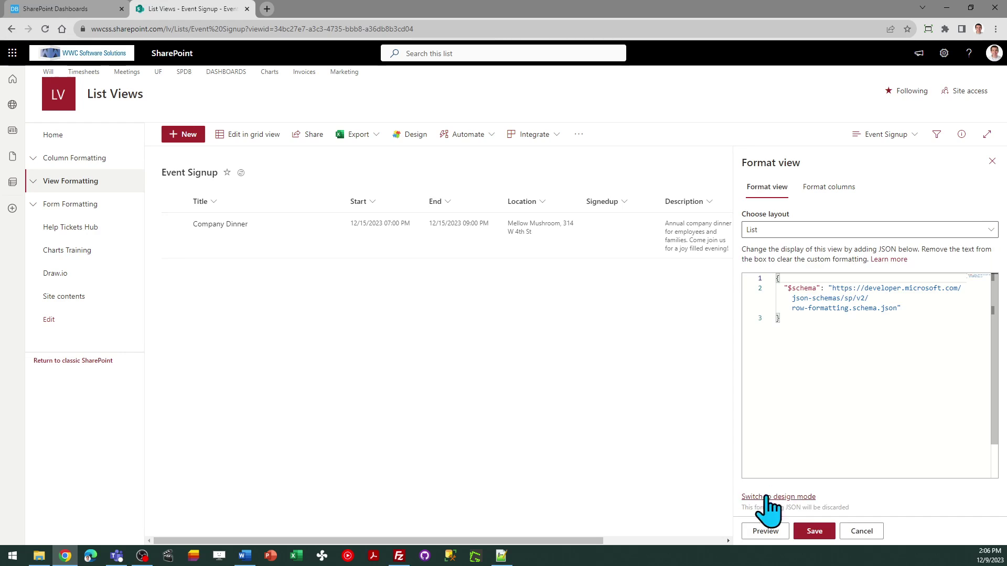
key("ctrl+a")
key("ctrl+v")
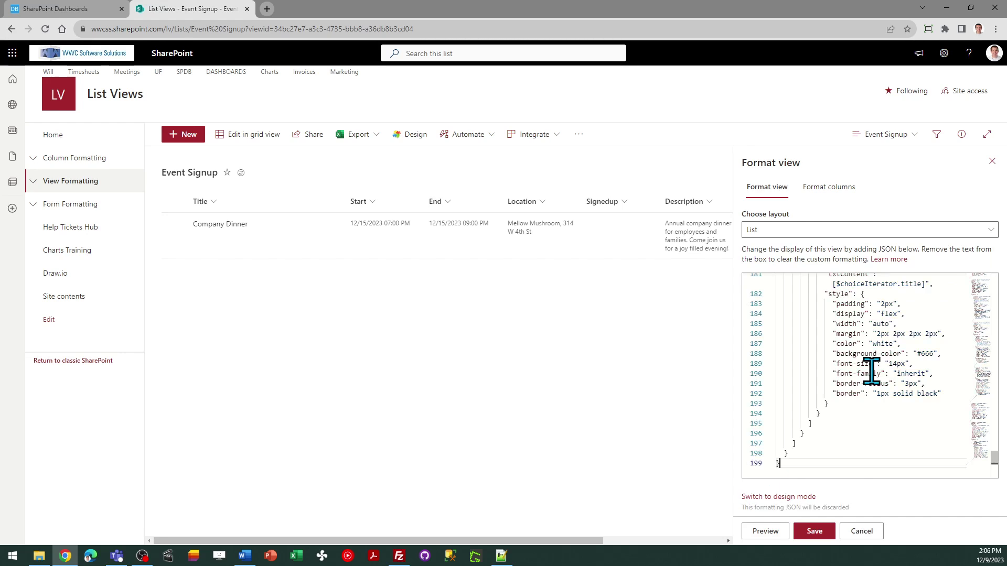
left_click(816, 533)
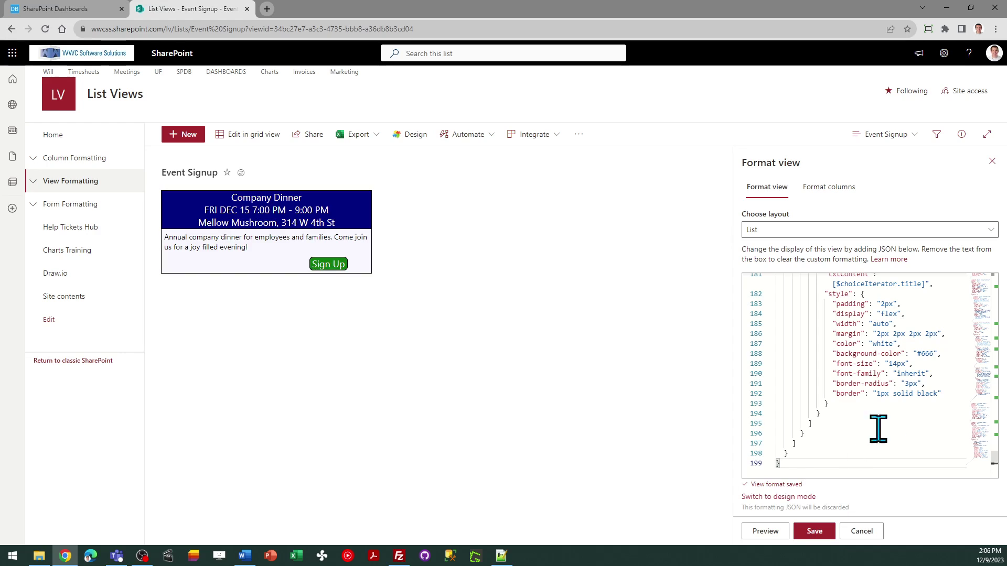
- Close the formatting pane and sign up for the Company Dinner on the event card
left_click(992, 162)
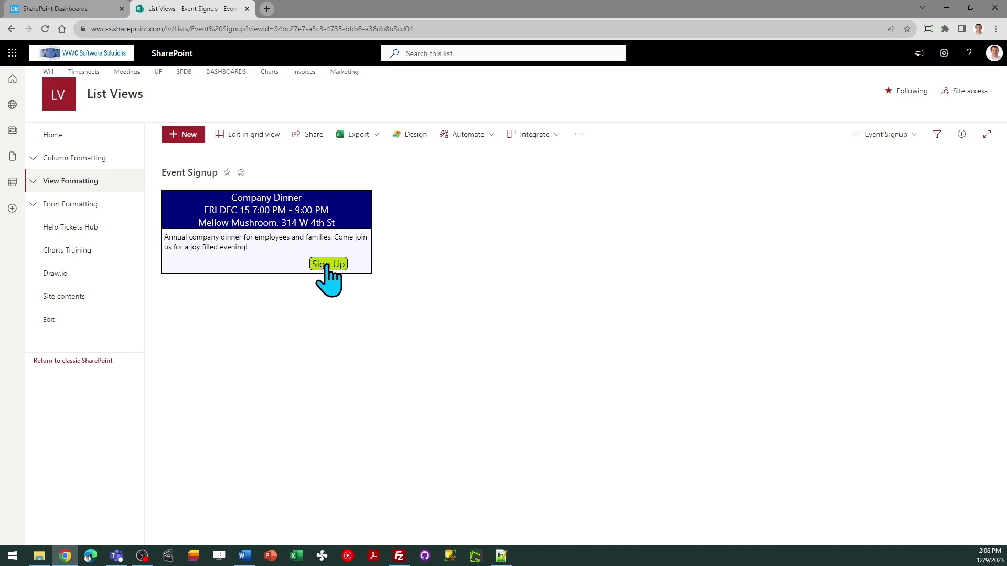
left_click(329, 265)
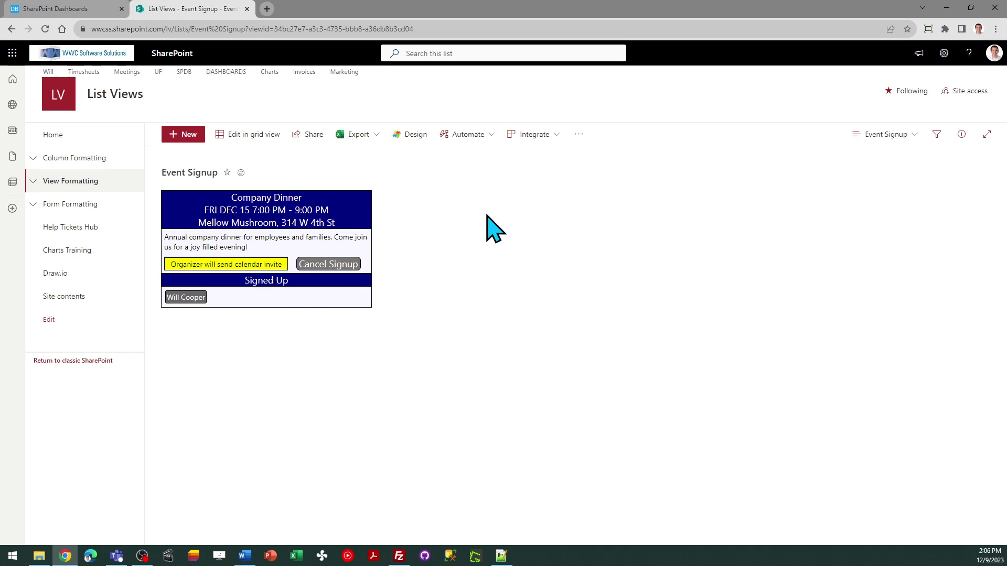
left_click(578, 135)
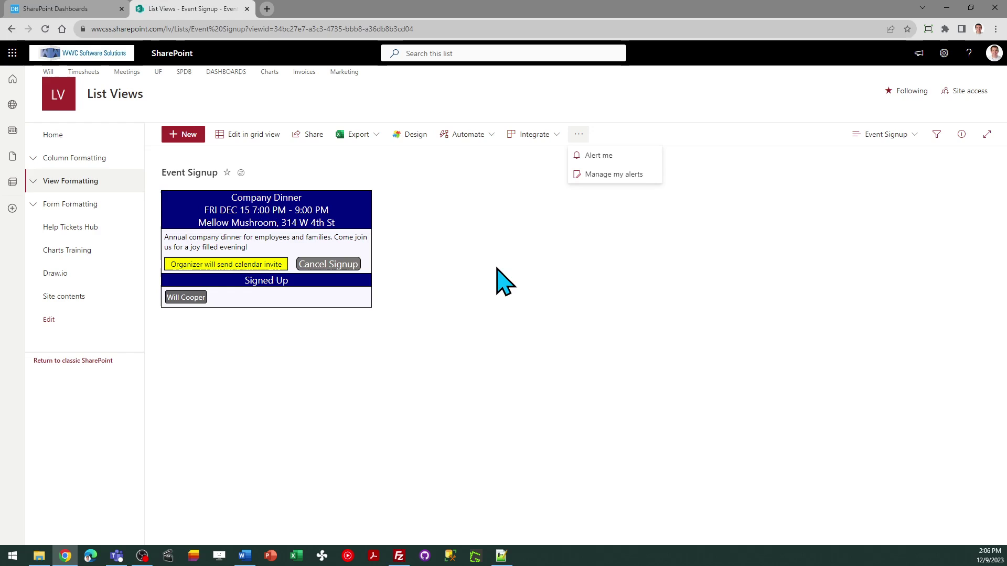
left_click(504, 282)
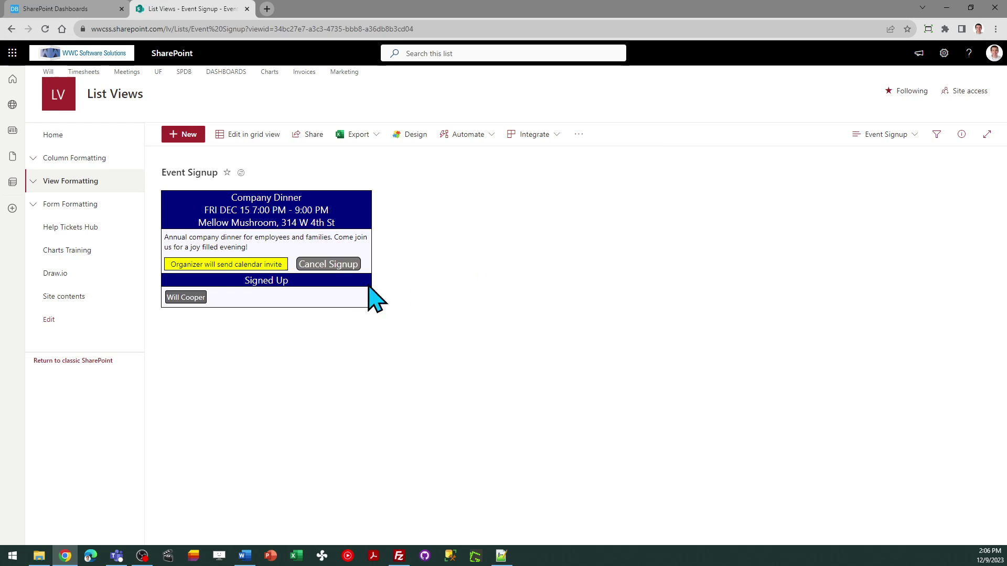
left_click(343, 262)
- Switch back to the SharePointDashboards page in the browser
left_click(56, 9)
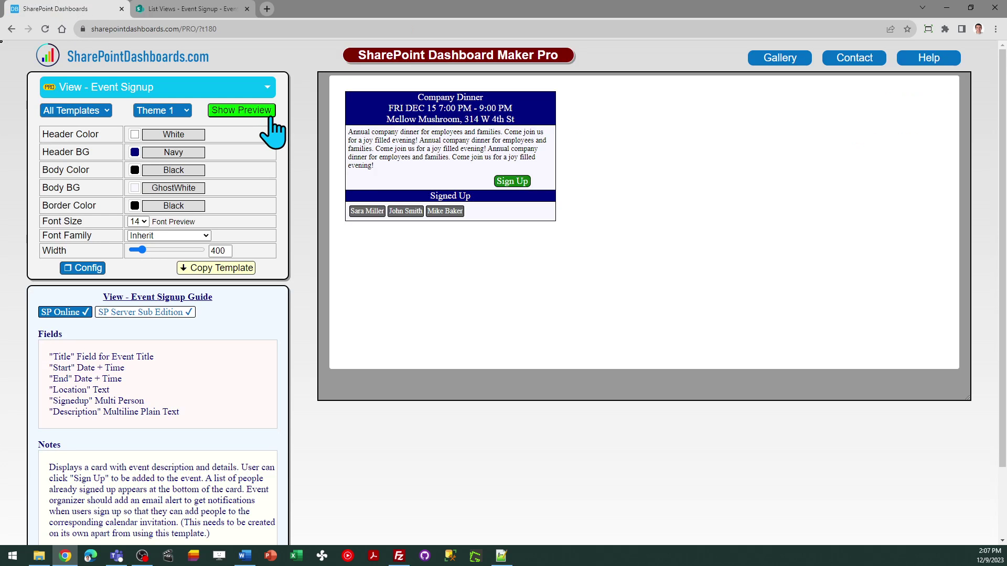